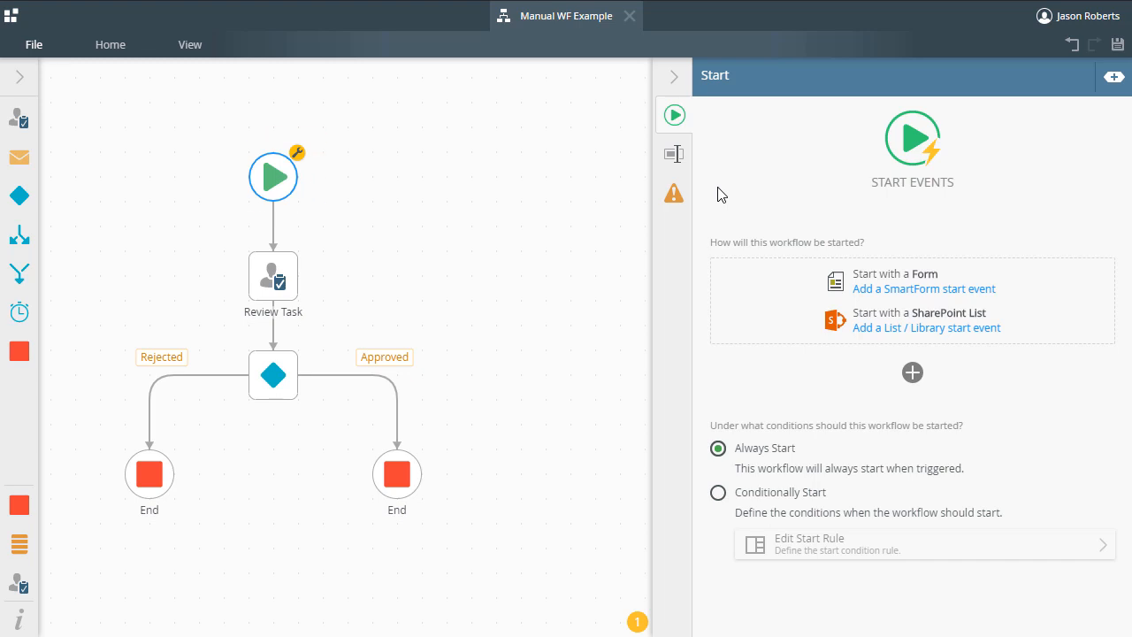
Add a SmartForm start event using Manual WF Example Form from the K2 Learning > Manual WF Example > Forms category
{"action": "left_click", "coordinate": [897, 283]}
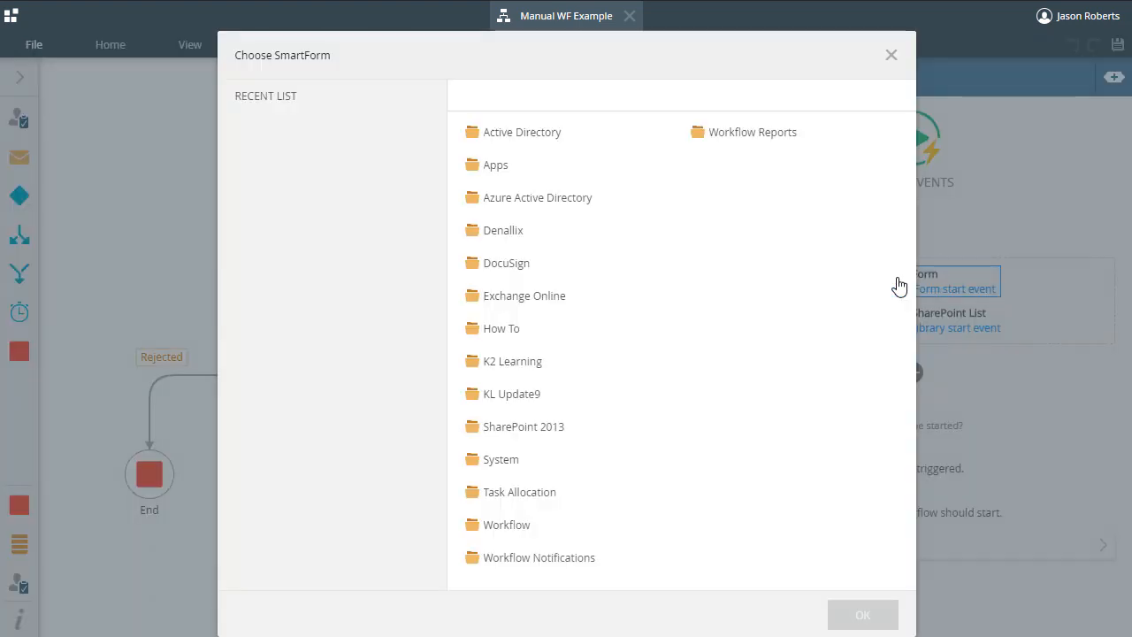
{"action": "left_click", "coordinate": [541, 354]}
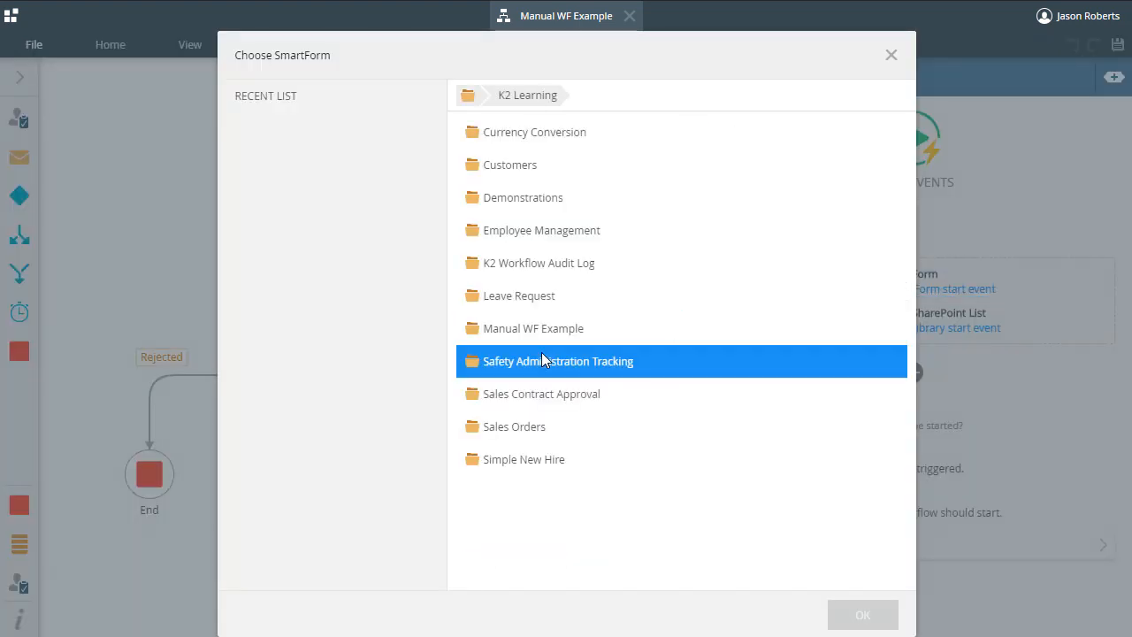
{"action": "left_click", "coordinate": [548, 337]}
{"action": "left_click", "coordinate": [563, 142]}
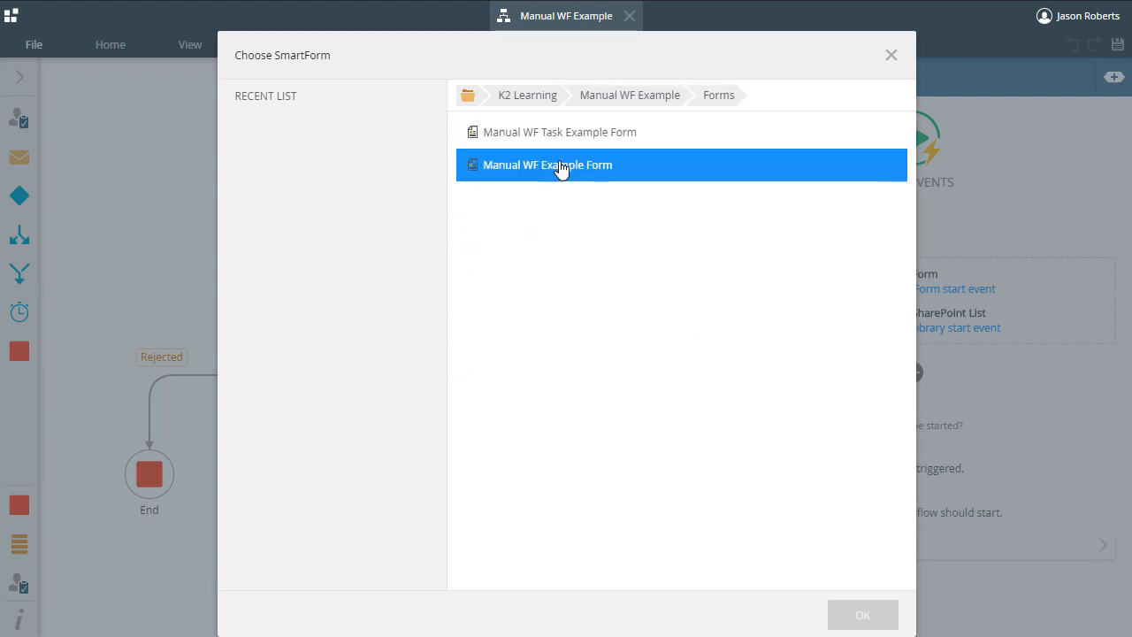
{"action": "left_click", "coordinate": [560, 167]}
{"action": "left_click", "coordinate": [845, 617]}
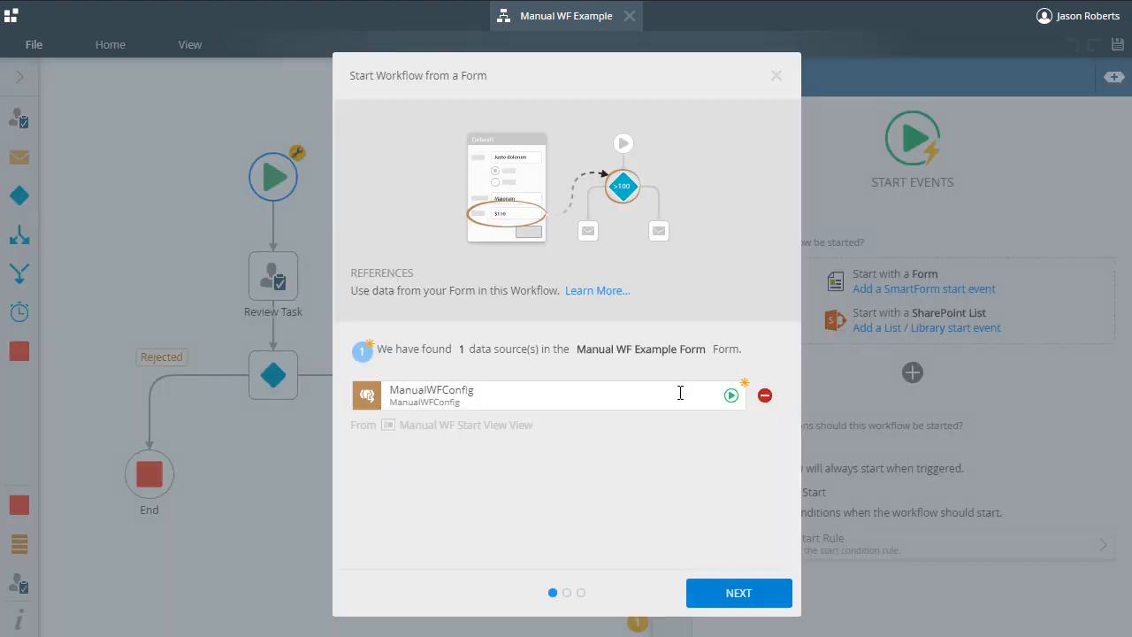
Complete the form start setup with the ManualWFConfig reference and "I will do it myself later", and check the reference in the Context Browser
{"action": "left_click", "coordinate": [727, 602]}
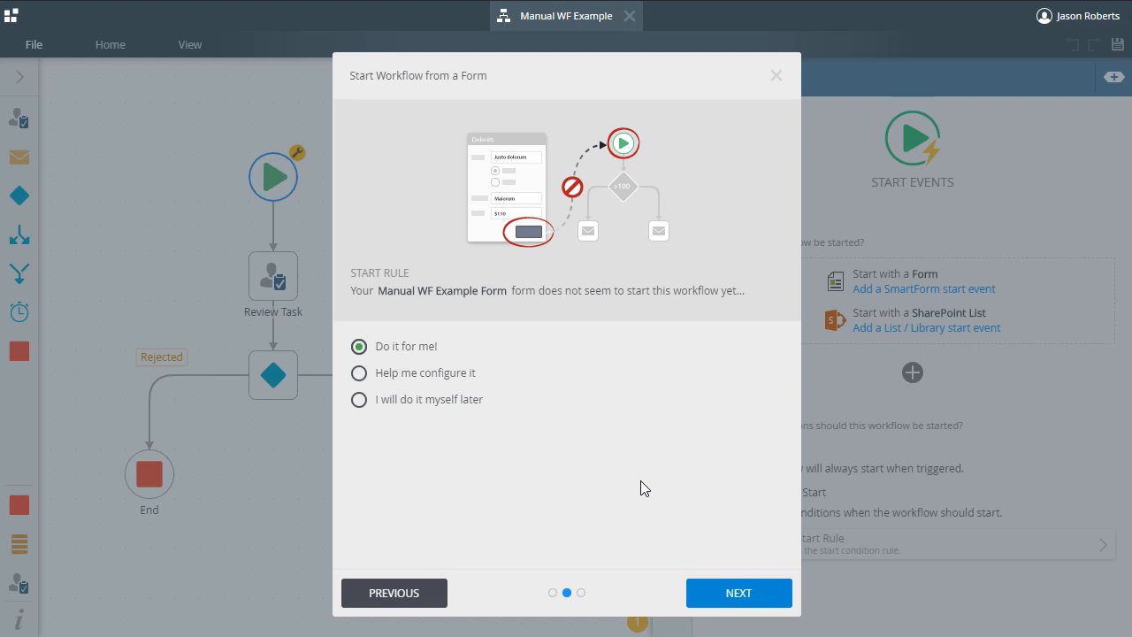
{"action": "left_click", "coordinate": [359, 400]}
{"action": "left_click", "coordinate": [723, 592]}
{"action": "left_click", "coordinate": [723, 592]}
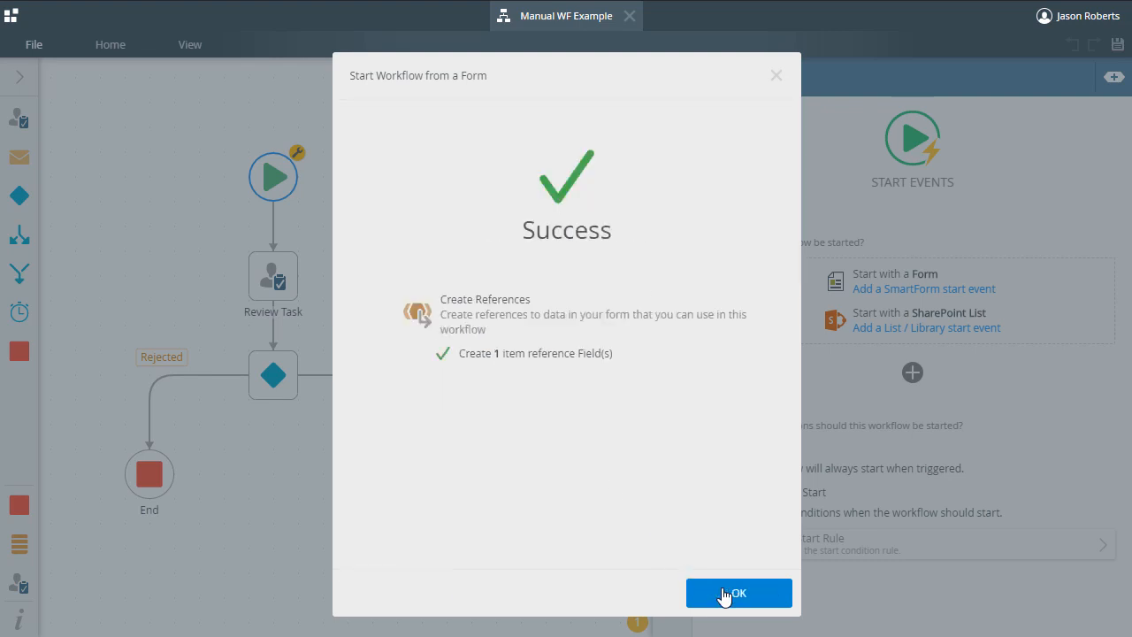
{"action": "left_click", "coordinate": [723, 594]}
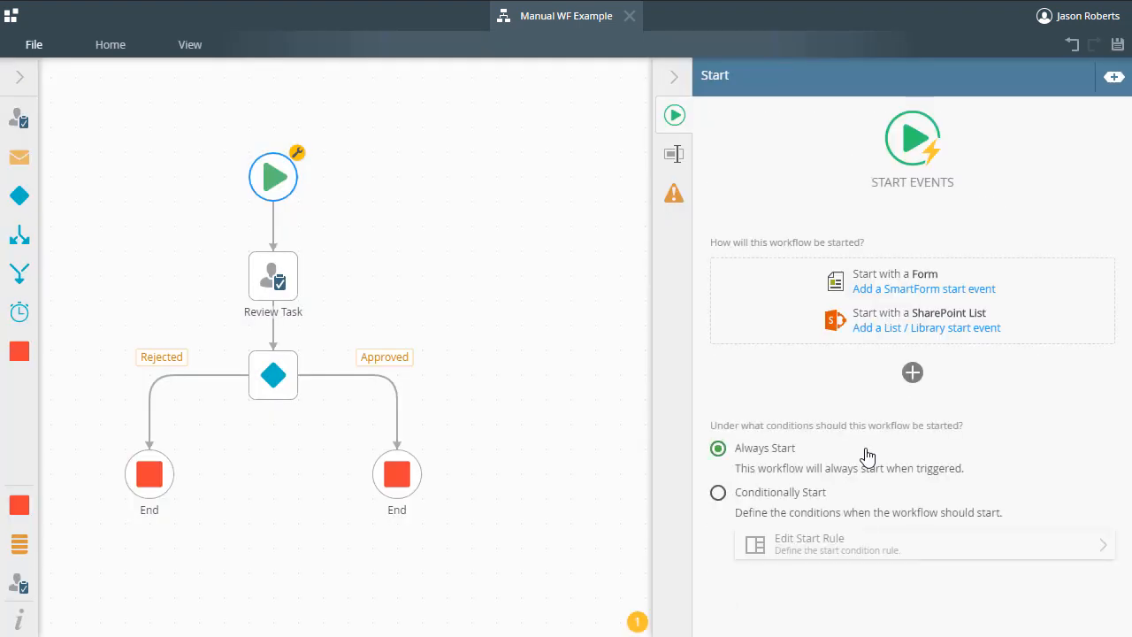
{"action": "left_click", "coordinate": [1113, 82]}
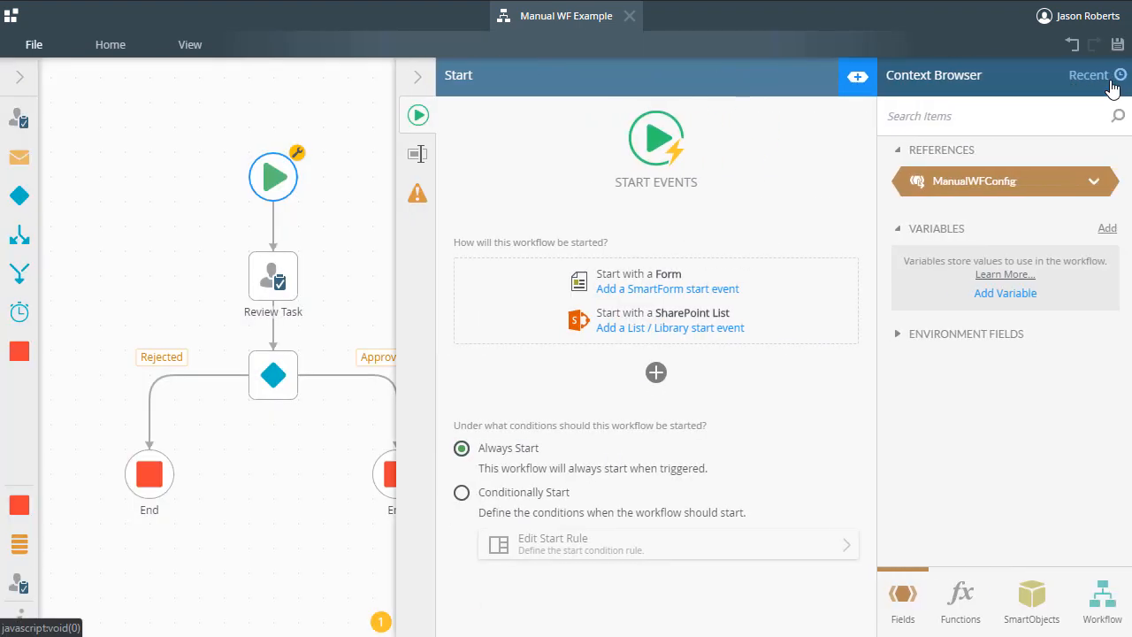
{"action": "left_click", "coordinate": [863, 78]}
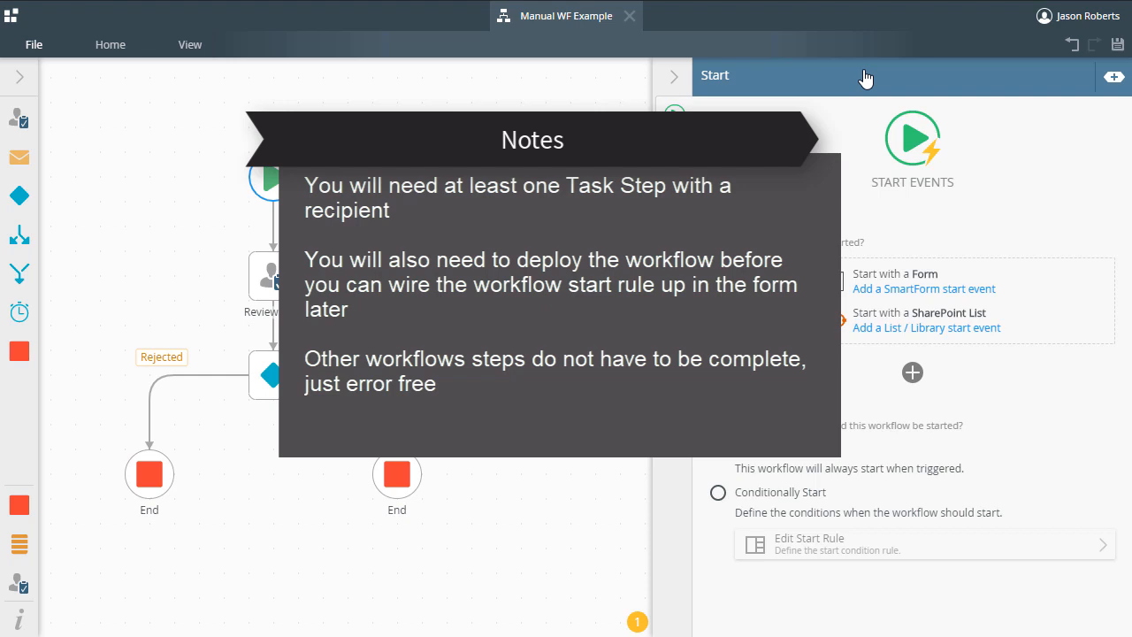
Check the Review Task step's recipients and deploy the Manual WF Example workflow
{"action": "left_click", "coordinate": [278, 281]}
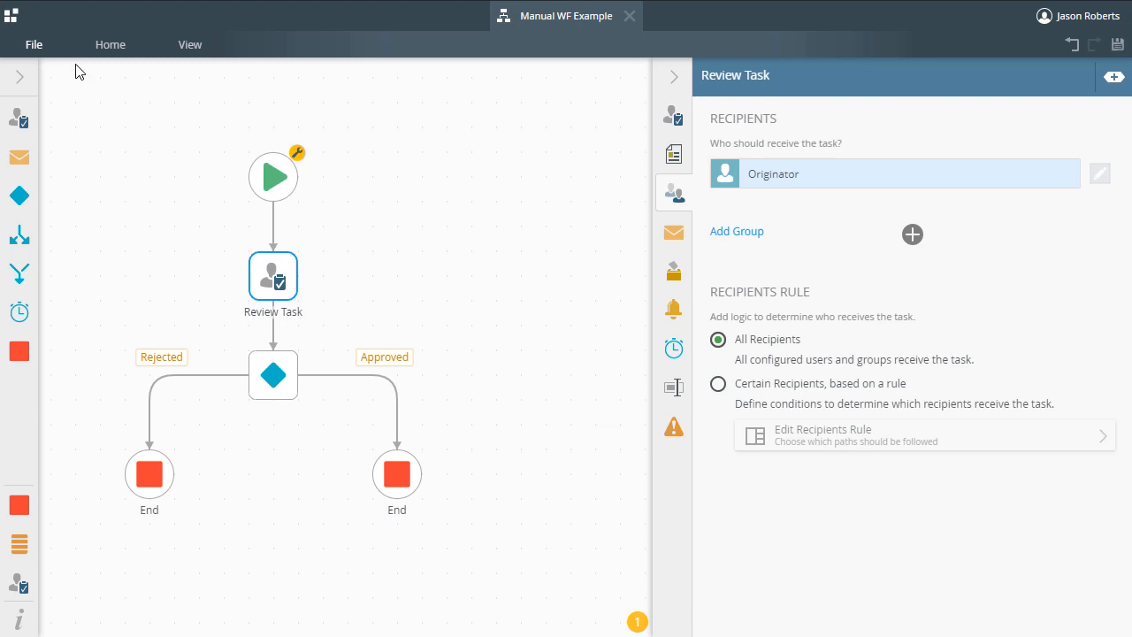
{"action": "left_click", "coordinate": [37, 46]}
{"action": "left_click", "coordinate": [233, 115]}
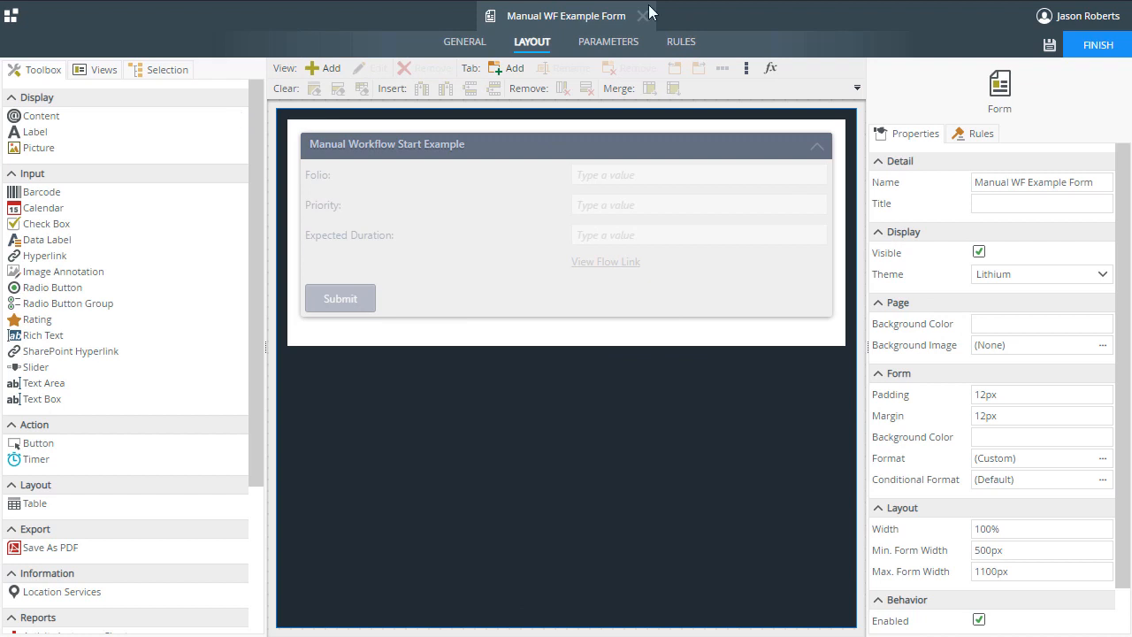
Edit the Submit Button clicked rule of Manual WF Example Form and add a Start a Workflow action to it
{"action": "left_click", "coordinate": [681, 45]}
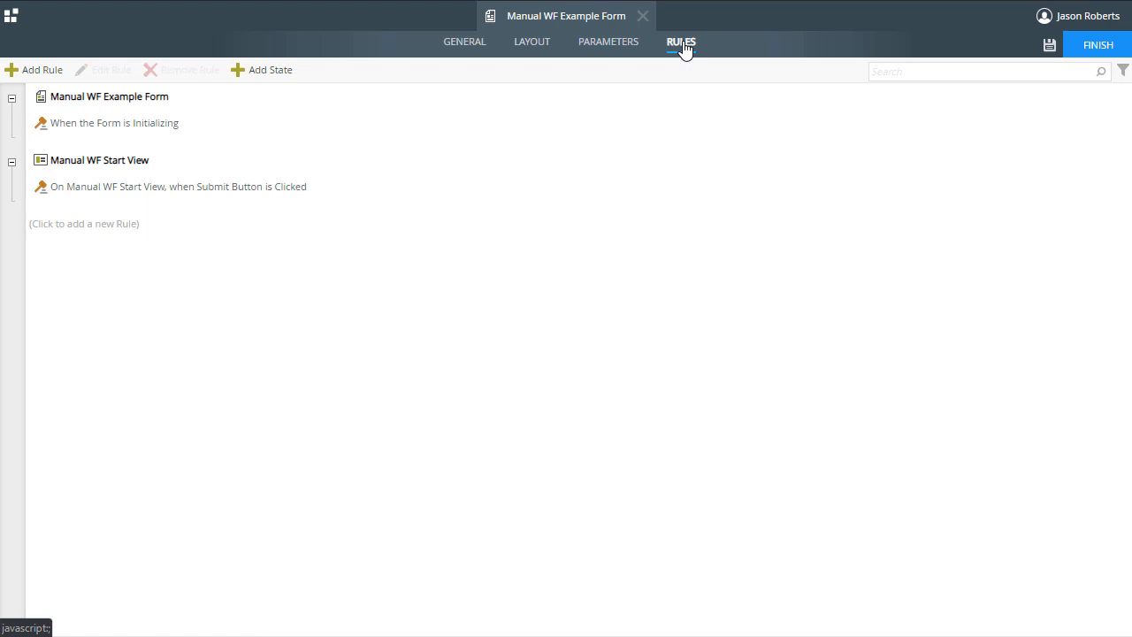
{"action": "left_click", "coordinate": [288, 189]}
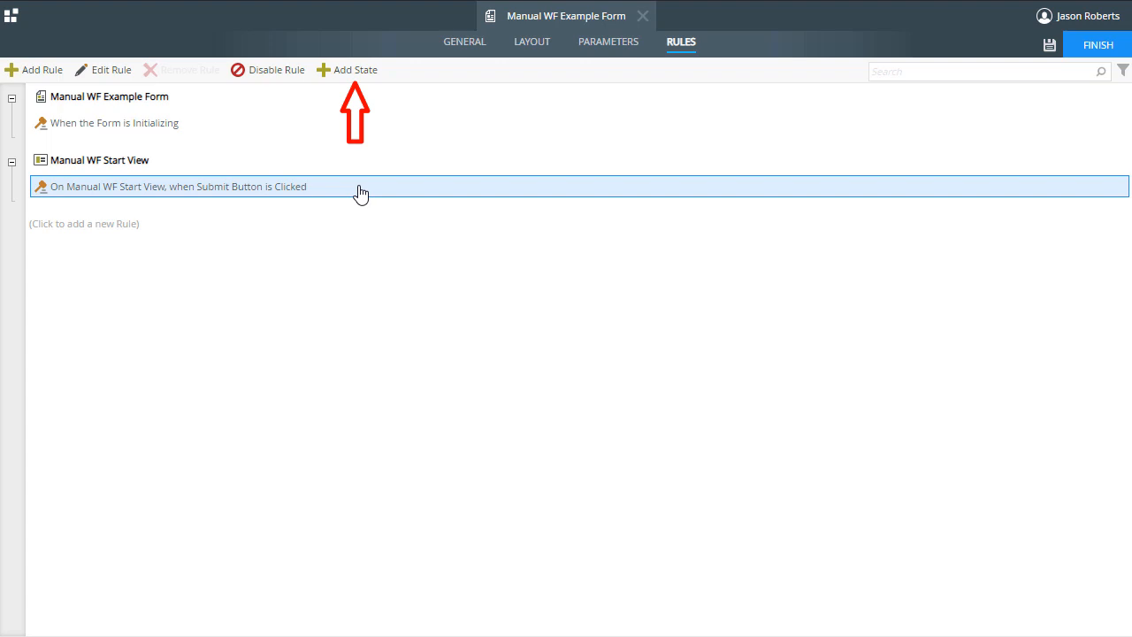
{"action": "left_click", "coordinate": [113, 72]}
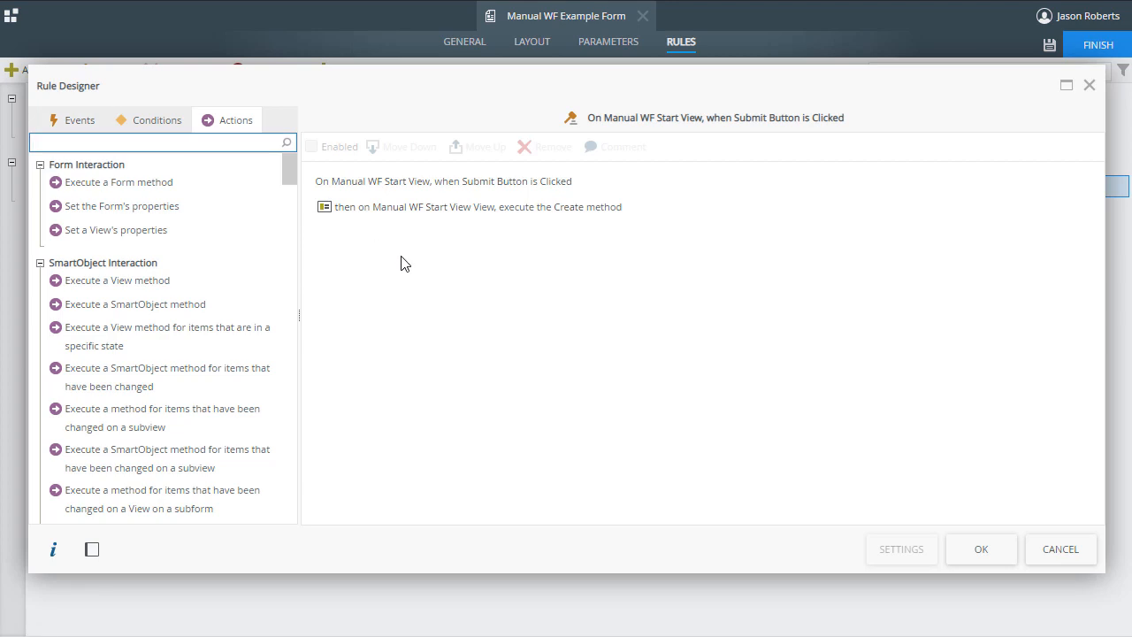
{"action": "left_click", "coordinate": [222, 141]}
{"action": "type", "text": "start"}
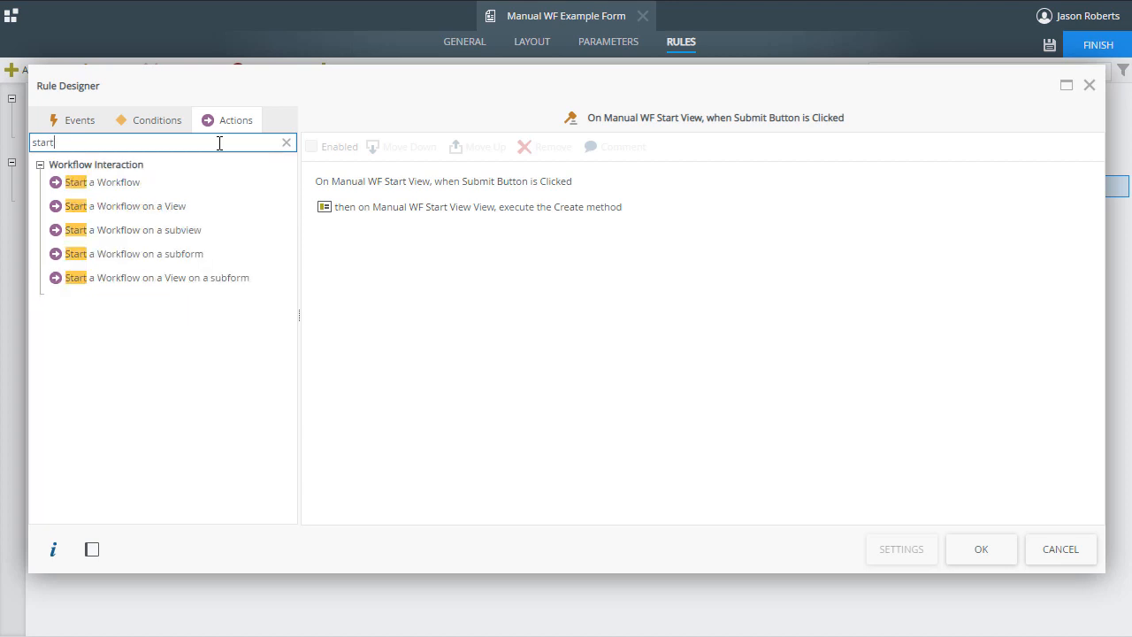
{"action": "double_click", "coordinate": [174, 182]}
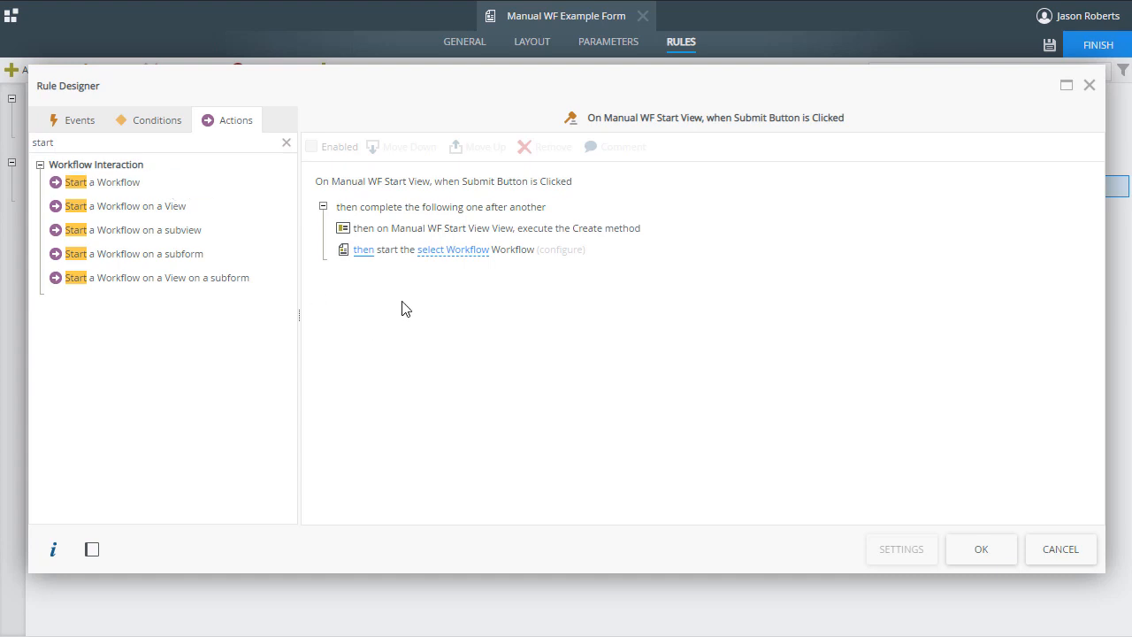
Set the start action's workflow to Manual WF Example from the Workflows folder
{"action": "left_click", "coordinate": [452, 251]}
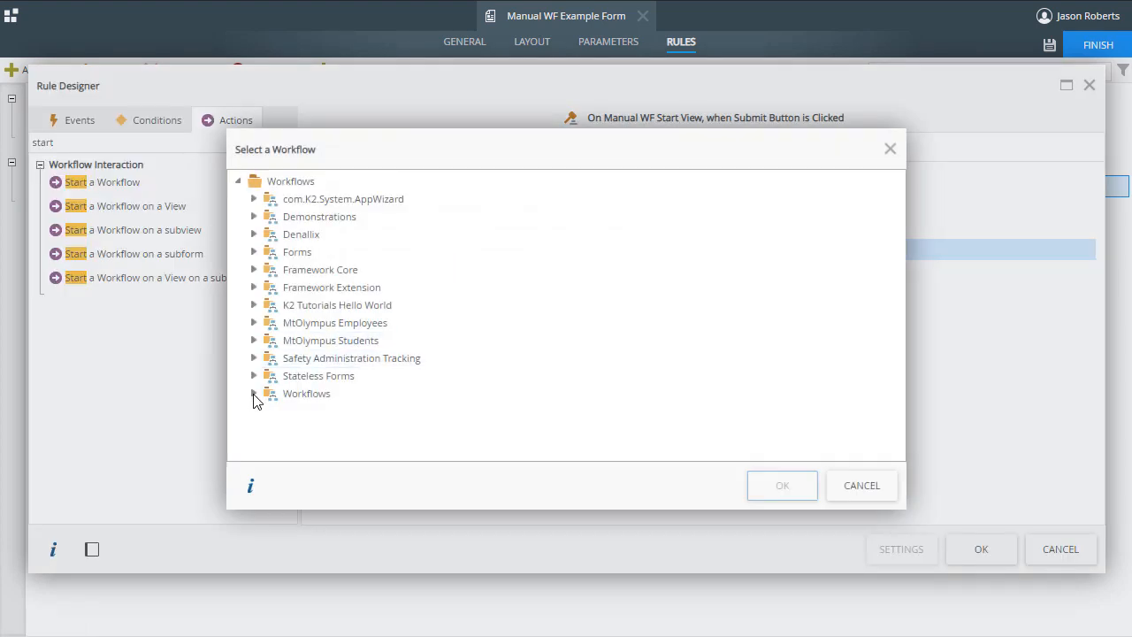
{"action": "left_click", "coordinate": [253, 396]}
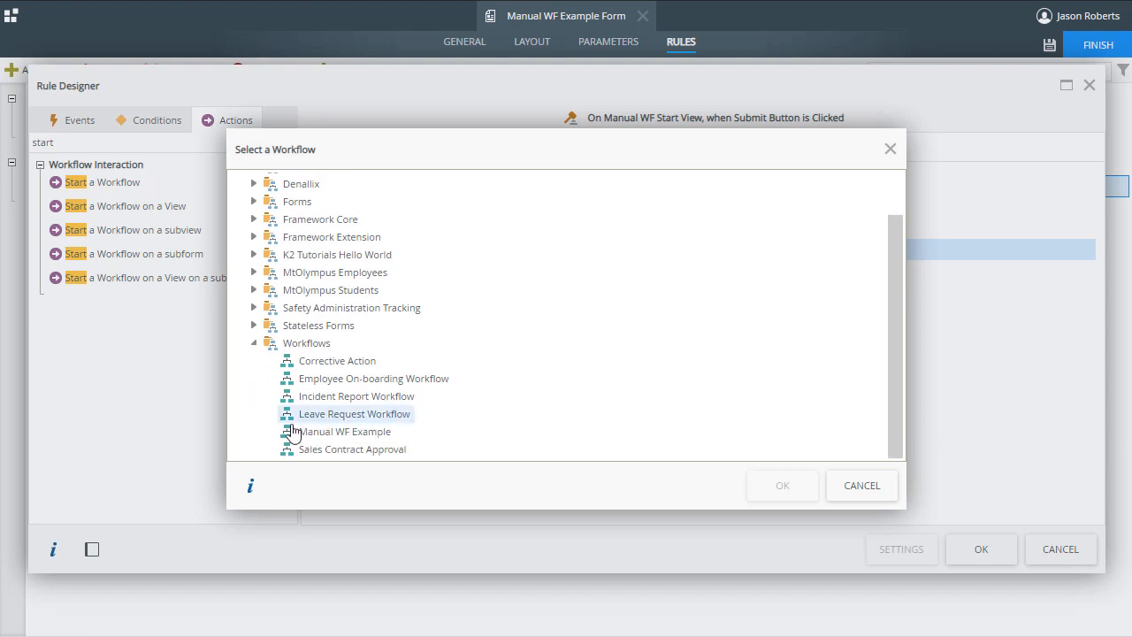
{"action": "left_click", "coordinate": [338, 432]}
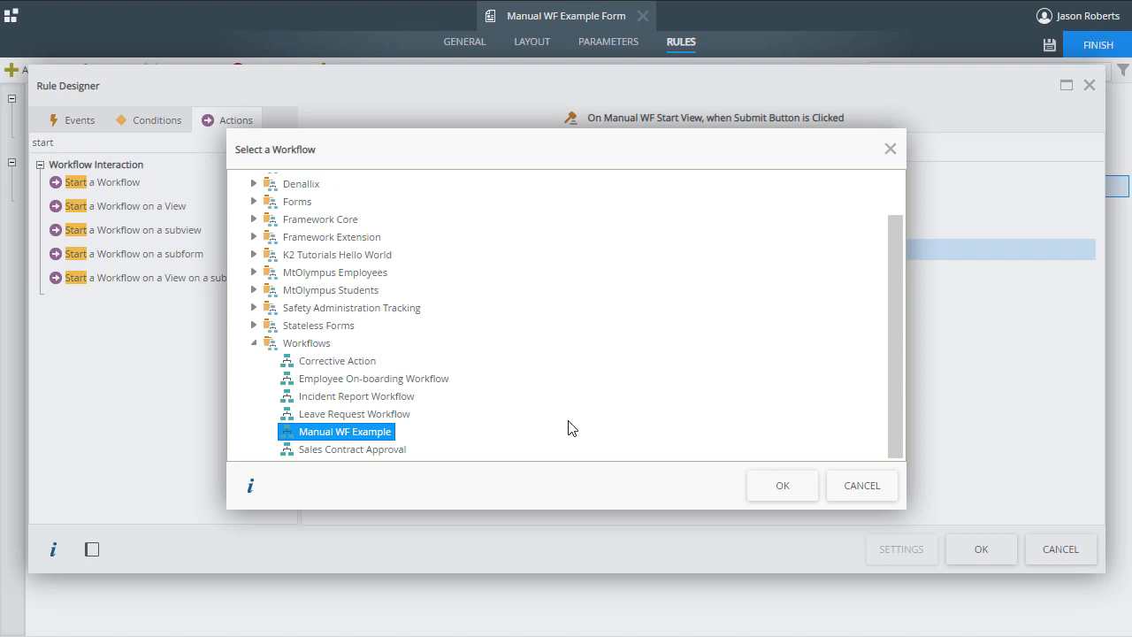
{"action": "left_click", "coordinate": [765, 486]}
Map the start action's Folio, Expected Duration and Priority inputs to their matching text boxes, and the ManualWFConfig item reference to the view's ManualWFConfig
{"action": "left_click", "coordinate": [580, 257]}
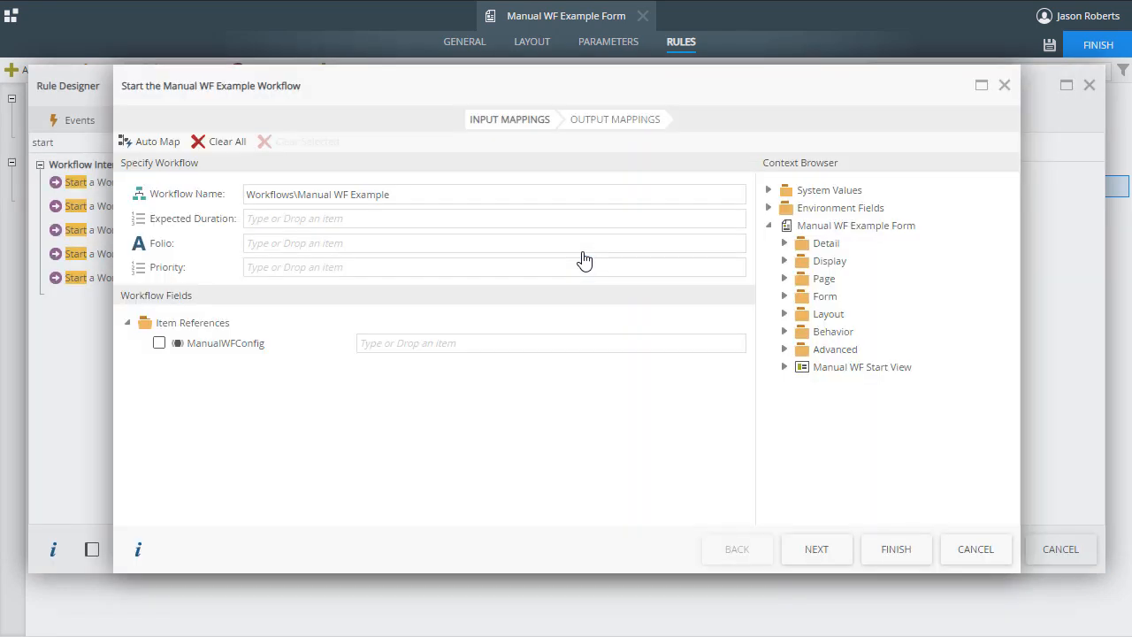
{"action": "left_click", "coordinate": [784, 368]}
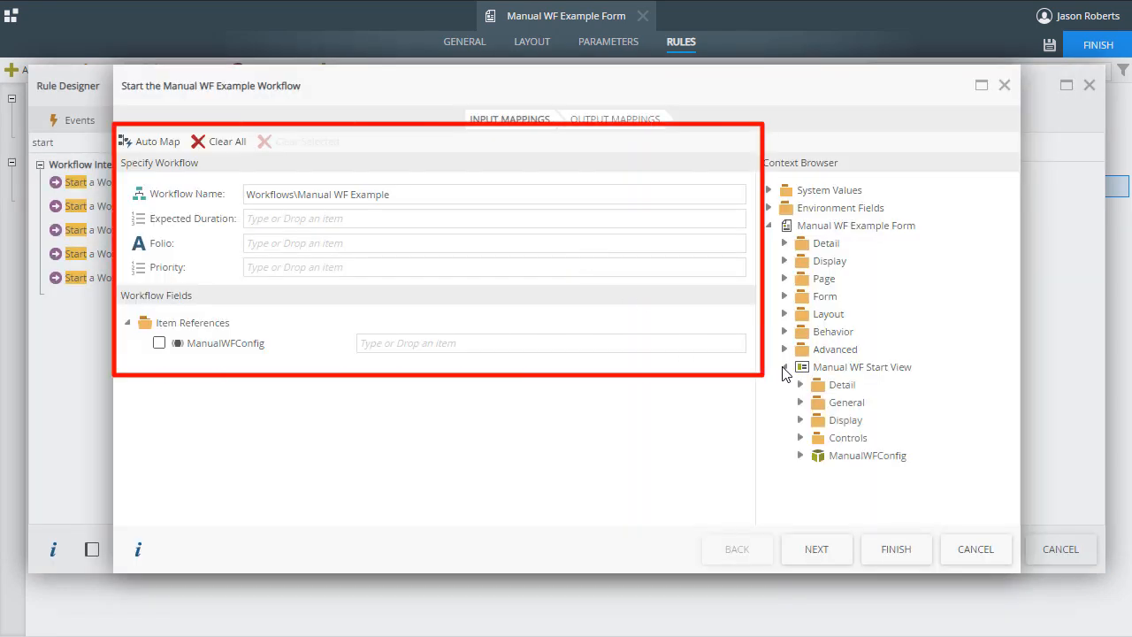
{"action": "left_click", "coordinate": [800, 439]}
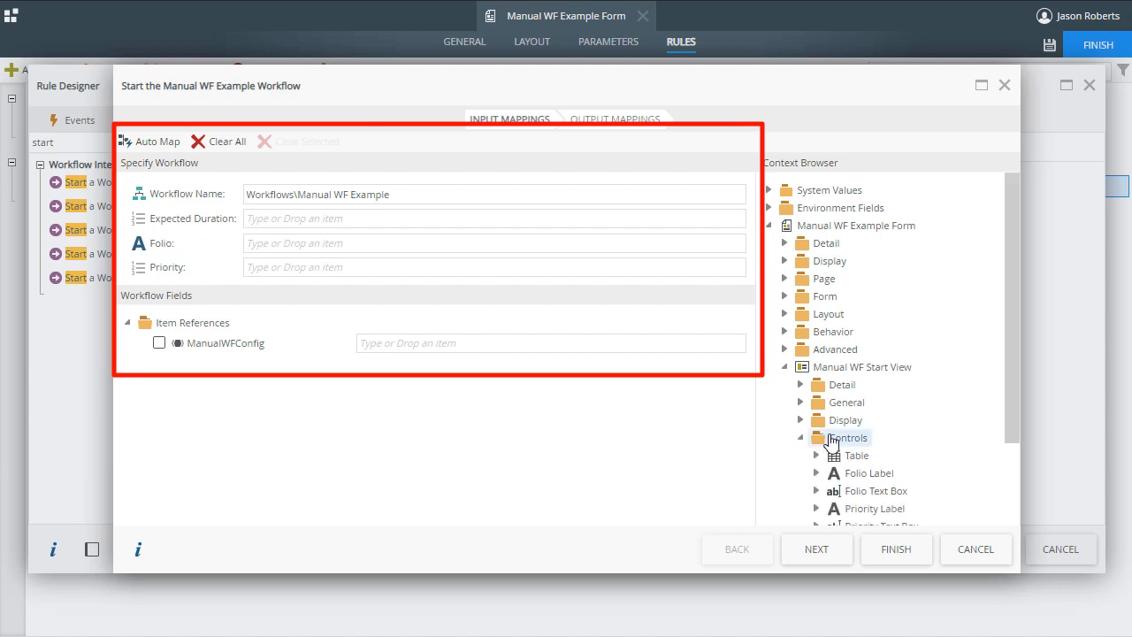
{"action": "left_click_drag", "start_coordinate": [1008, 335], "coordinate": [1001, 386]}
{"action": "scroll", "coordinate": [1001, 387], "scroll_direction": "down", "scroll_amount": 2}
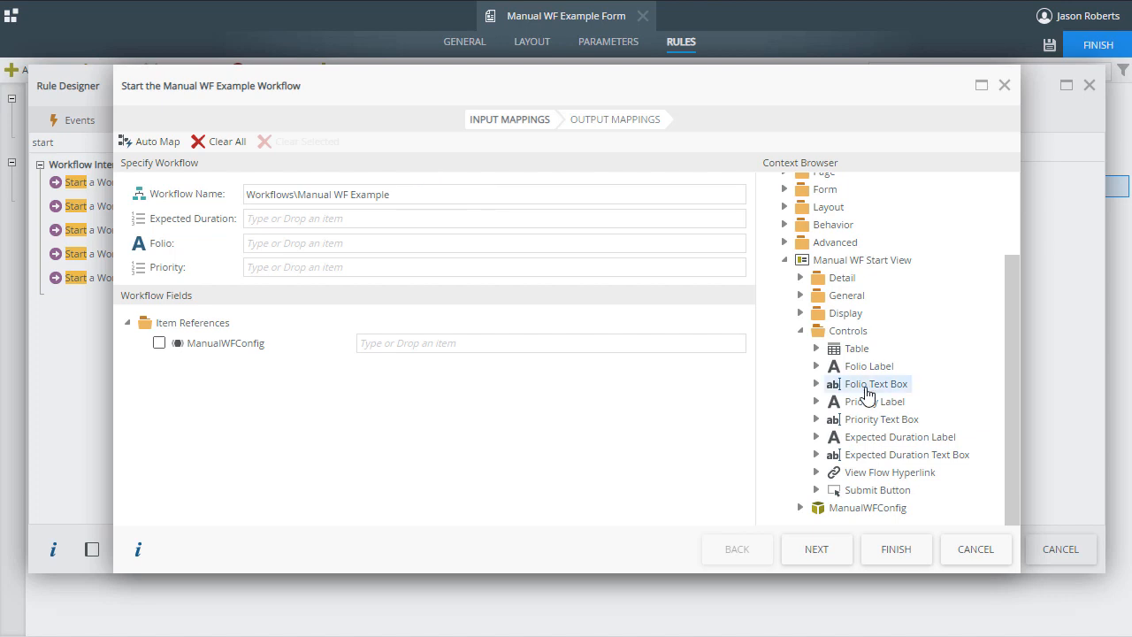
{"action": "left_click_drag", "start_coordinate": [865, 383], "coordinate": [669, 362]}
{"action": "left_click_drag", "start_coordinate": [390, 250], "coordinate": [384, 247]}
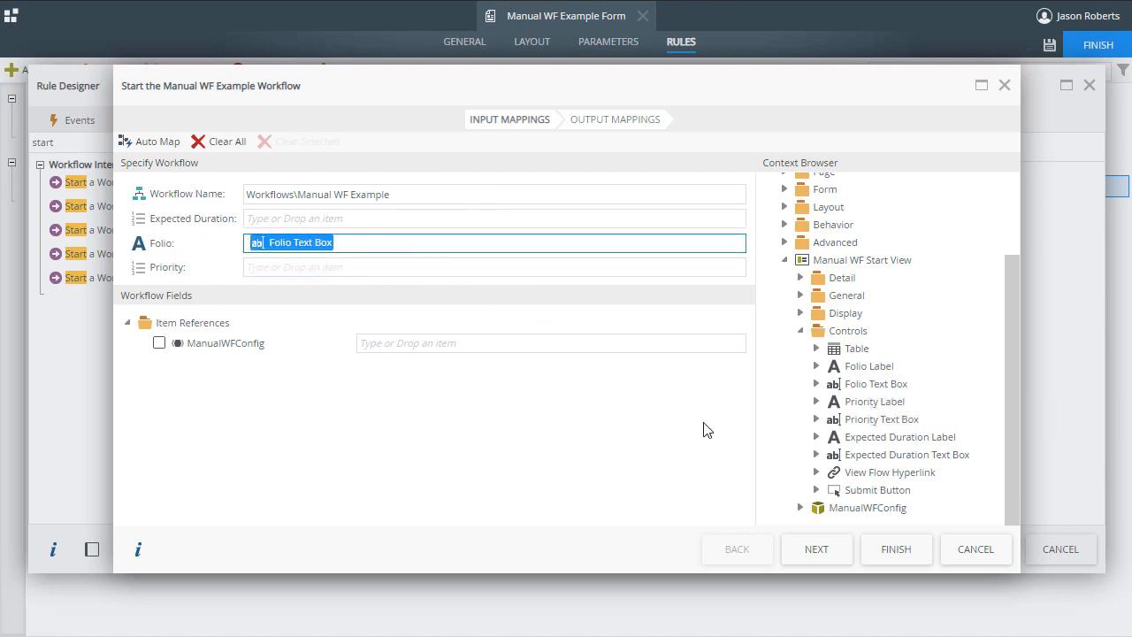
{"action": "left_click_drag", "start_coordinate": [819, 455], "coordinate": [358, 220]}
{"action": "left_click_drag", "start_coordinate": [867, 421], "coordinate": [386, 267]}
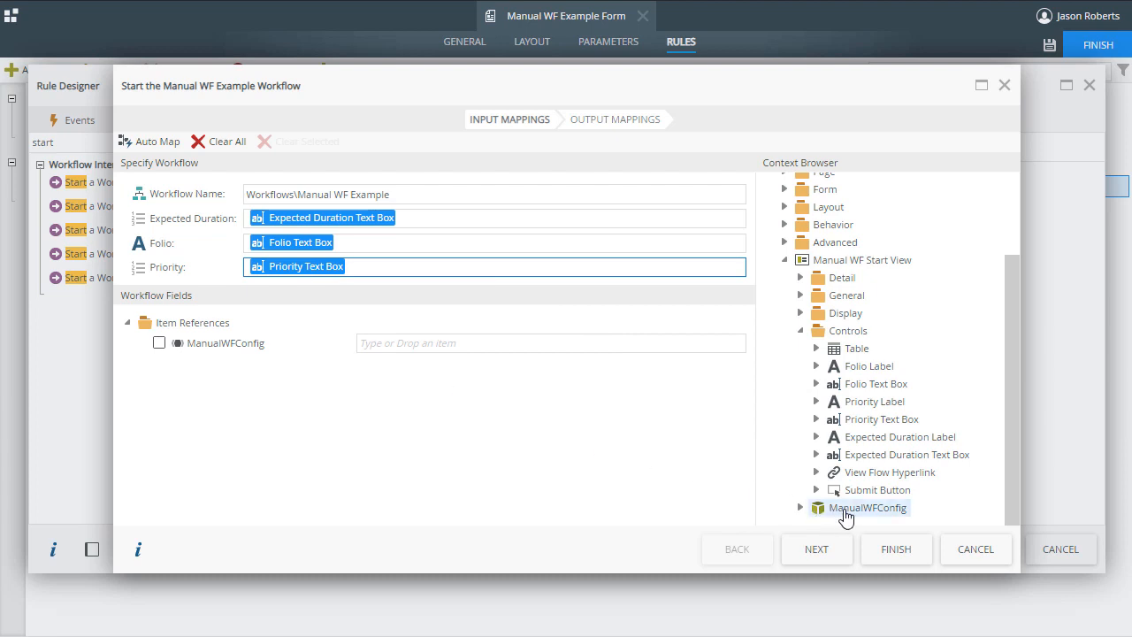
{"action": "left_click_drag", "start_coordinate": [849, 509], "coordinate": [407, 345]}
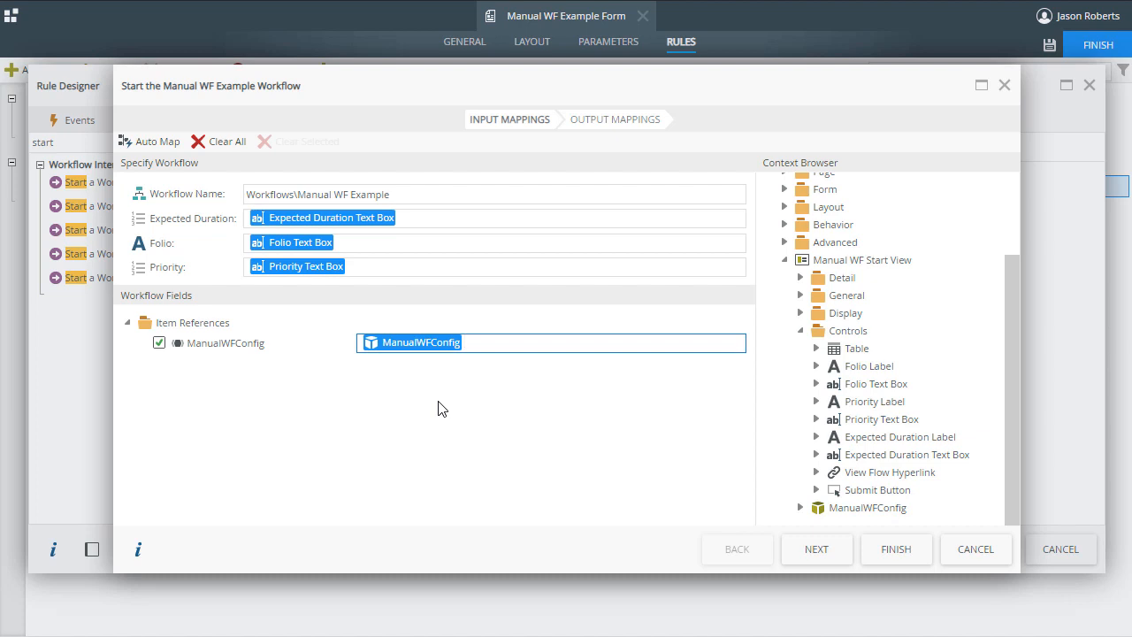
Map the workflow's View Flow URL output to the View Flow Hyperlink control and save the rule
{"action": "left_click", "coordinate": [814, 548]}
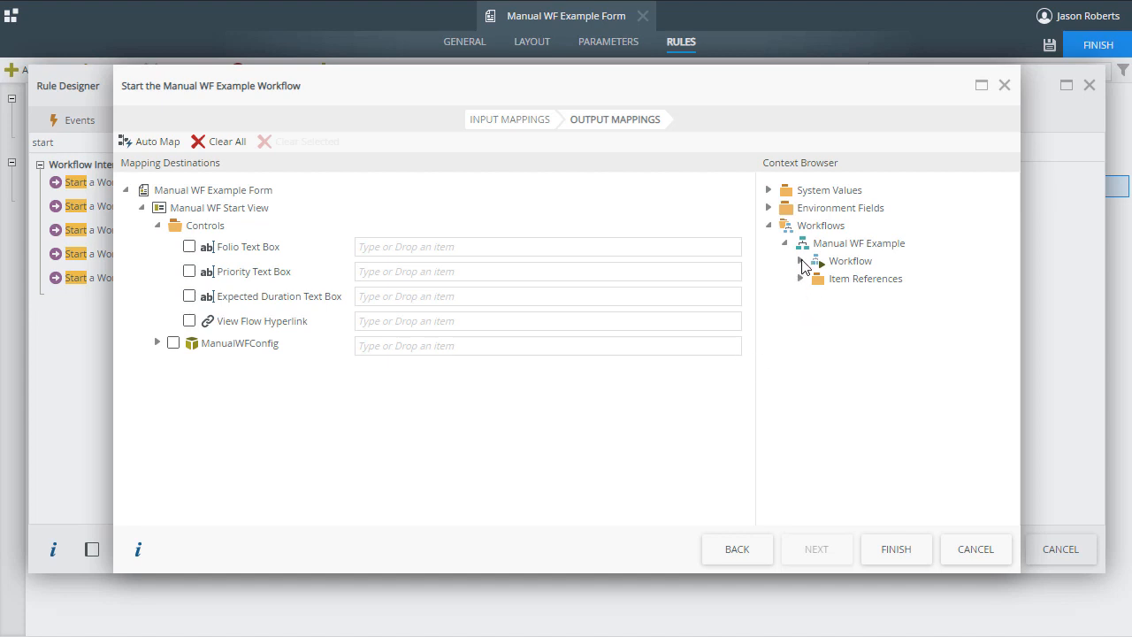
{"action": "left_click", "coordinate": [802, 261]}
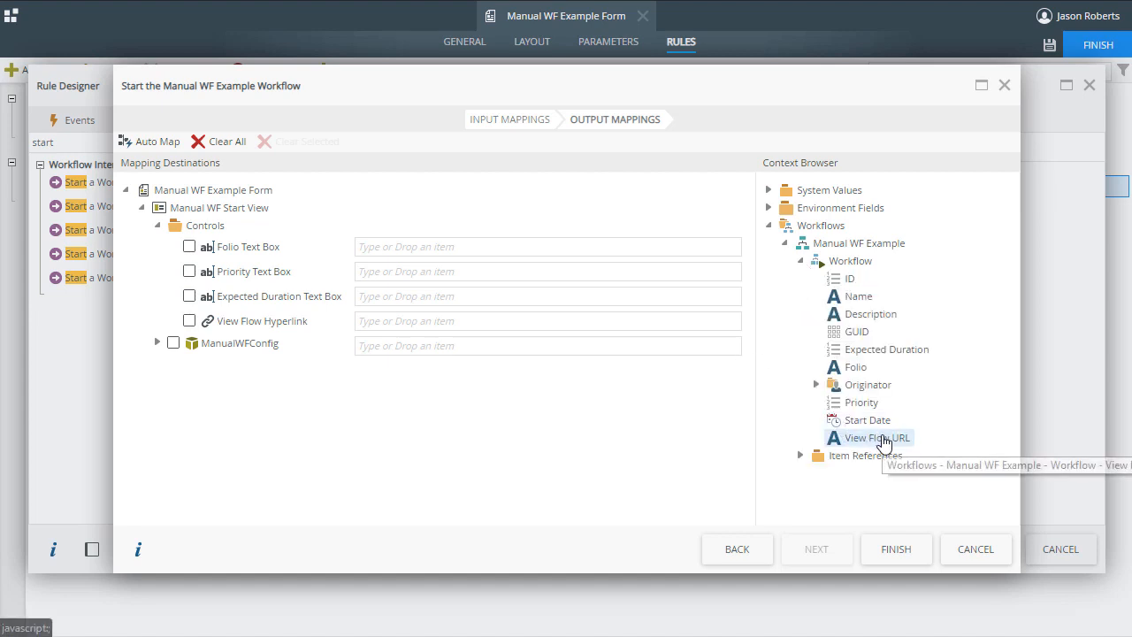
{"action": "left_click_drag", "start_coordinate": [882, 440], "coordinate": [427, 320]}
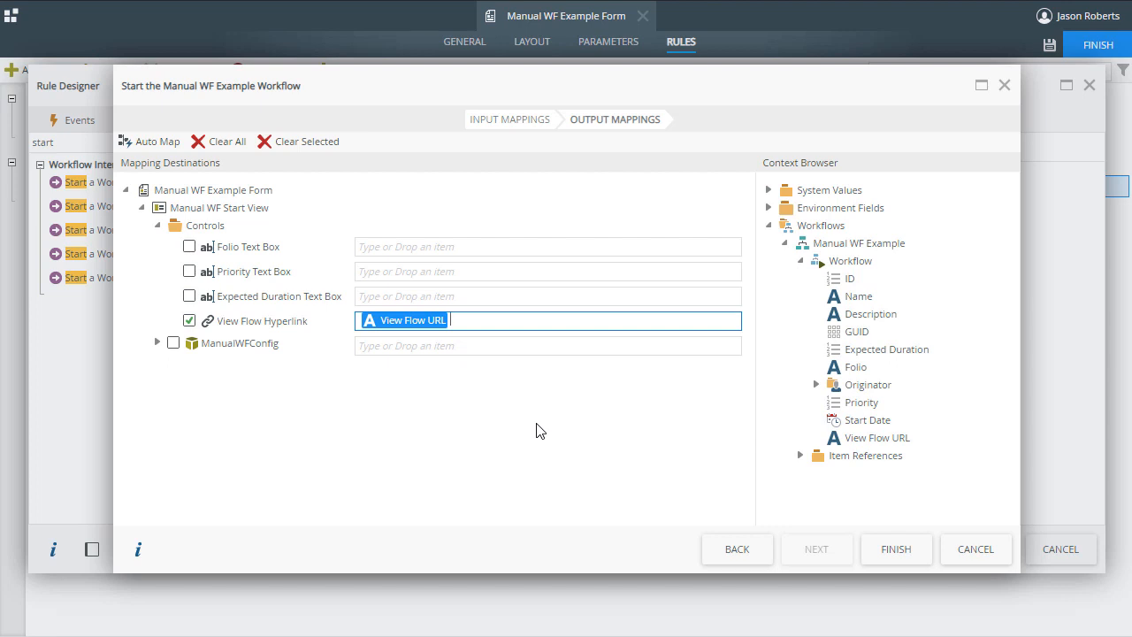
{"action": "left_click", "coordinate": [896, 549]}
{"action": "left_click", "coordinate": [974, 551]}
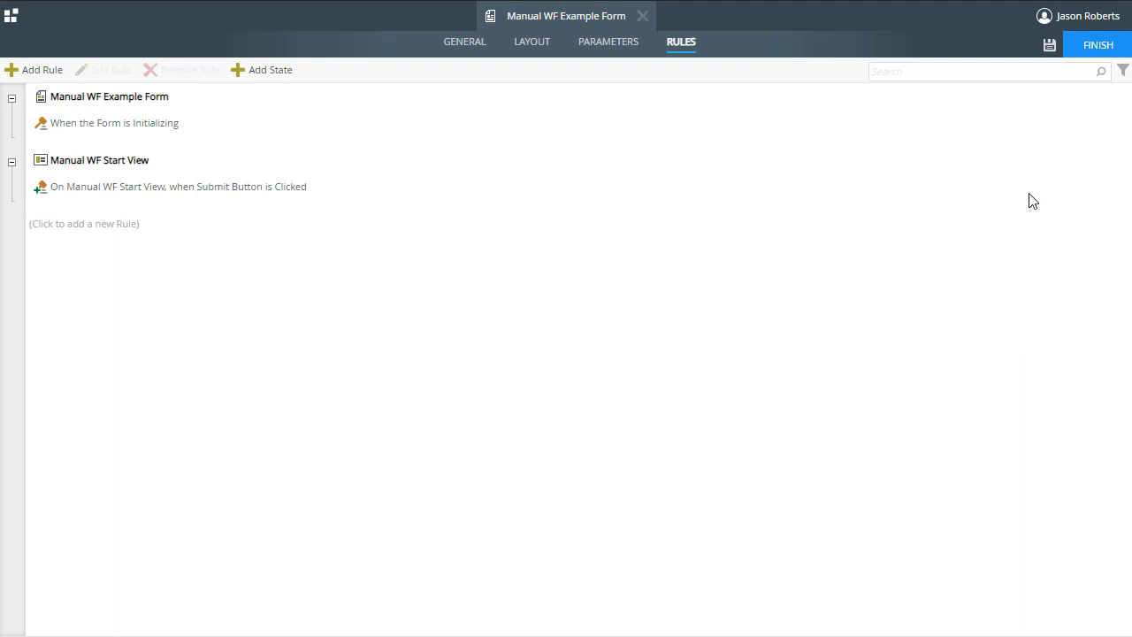
Finish editing Manual WF Example Form and check it in together with its associated views
{"action": "left_click", "coordinate": [1081, 55]}
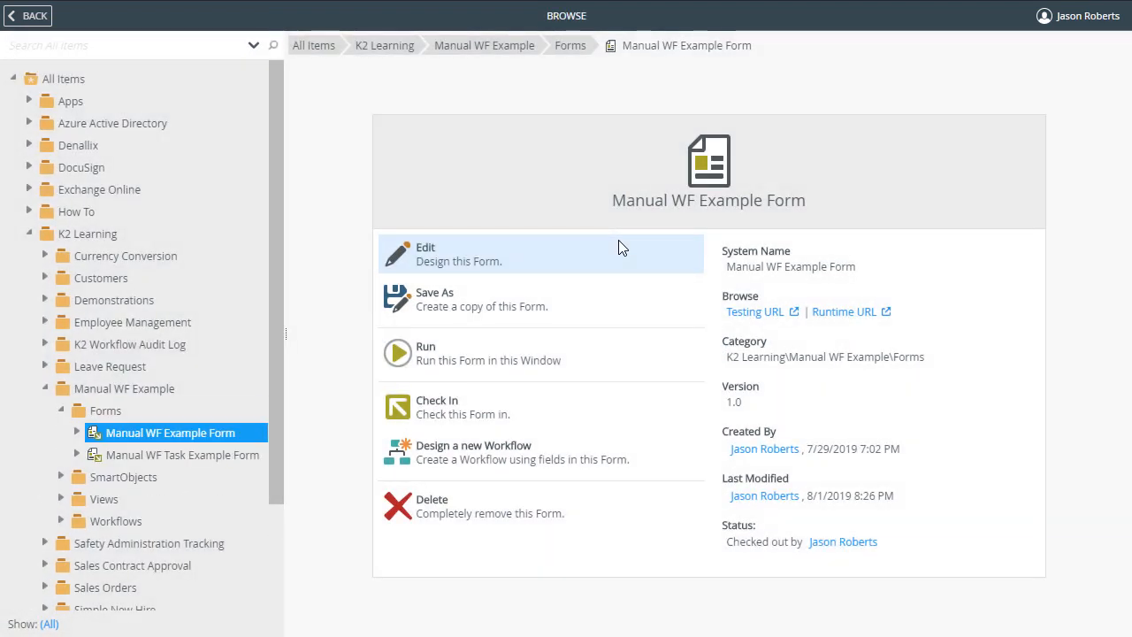
{"action": "left_click", "coordinate": [406, 409]}
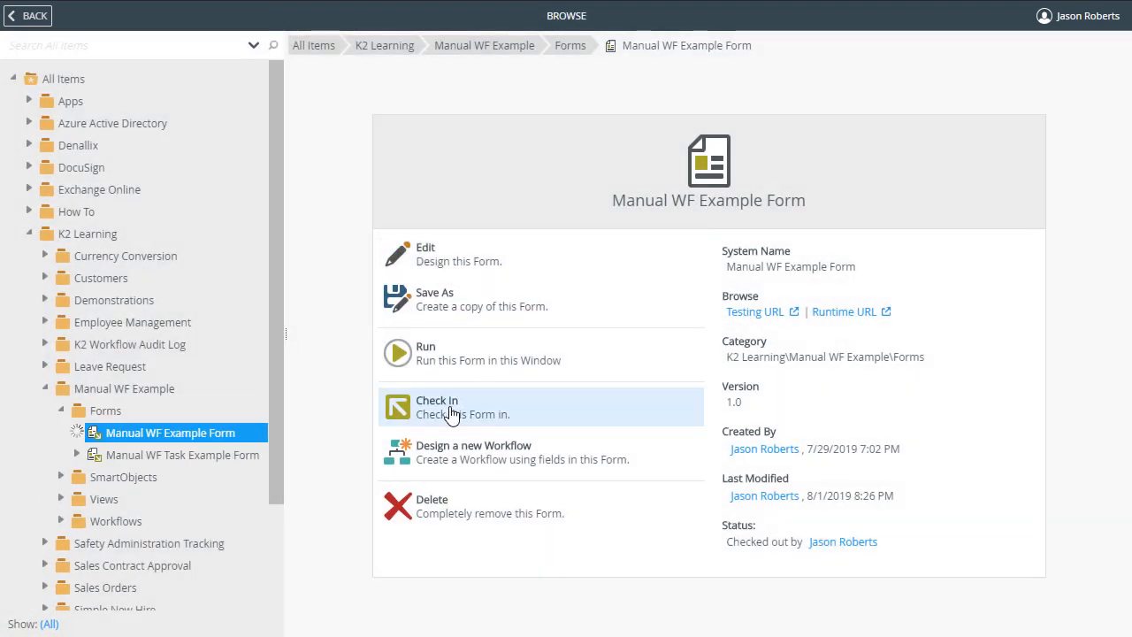
{"action": "left_click", "coordinate": [451, 376]}
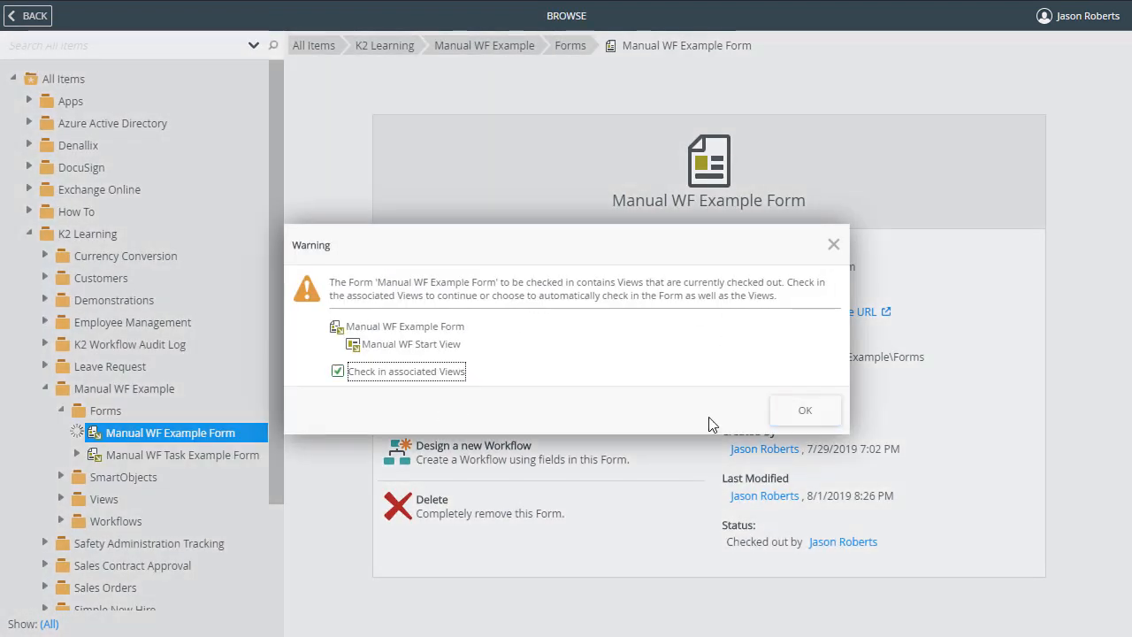
{"action": "left_click", "coordinate": [804, 411]}
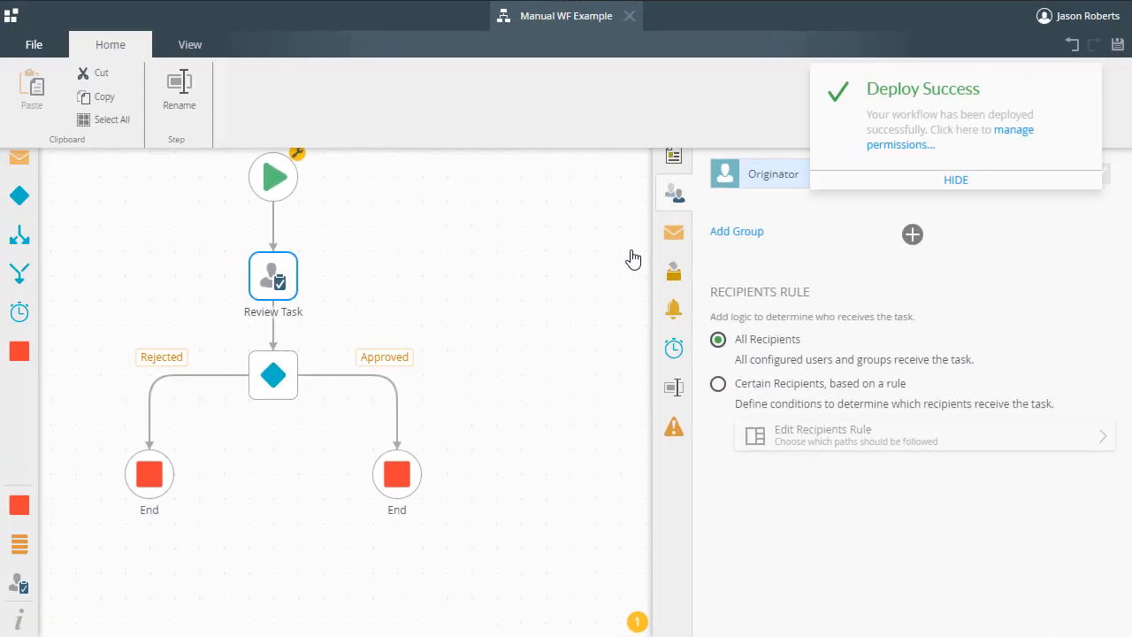
Back in the Manual WF Example workflow, check the Start step's start event and dismiss the deployment notification
{"action": "left_click", "coordinate": [114, 49]}
{"action": "left_click", "coordinate": [267, 180]}
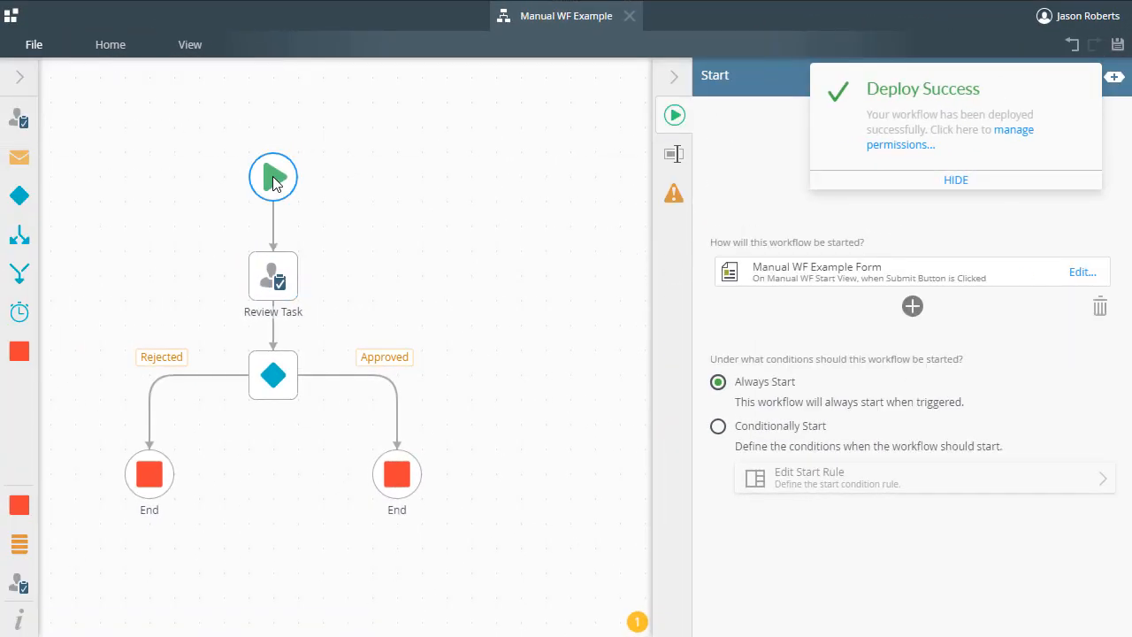
{"action": "left_click", "coordinate": [955, 181]}
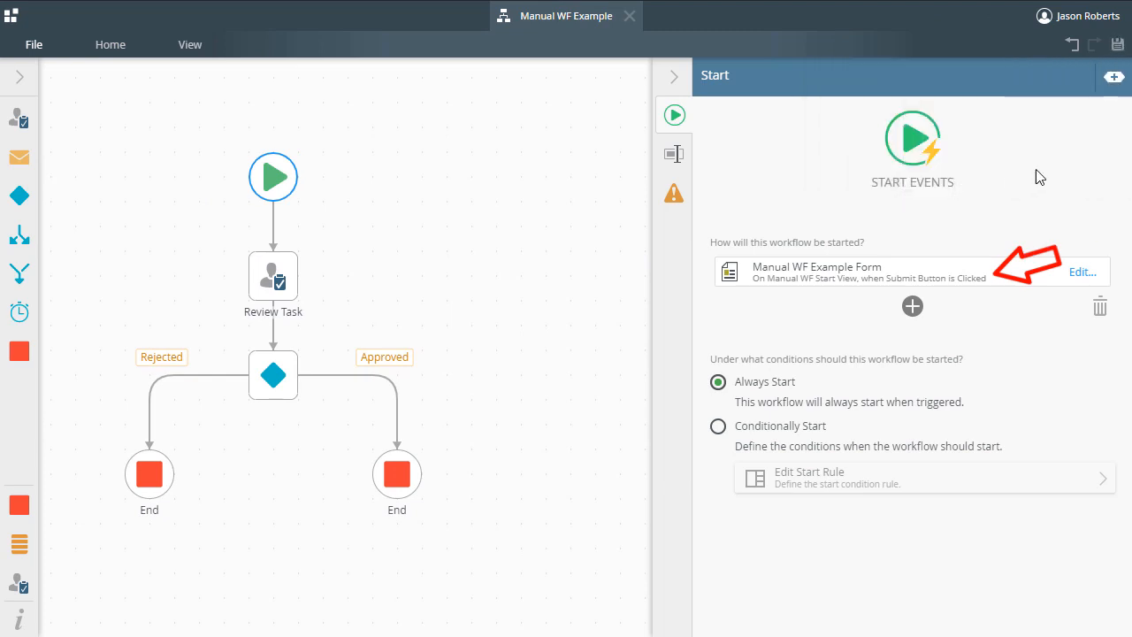